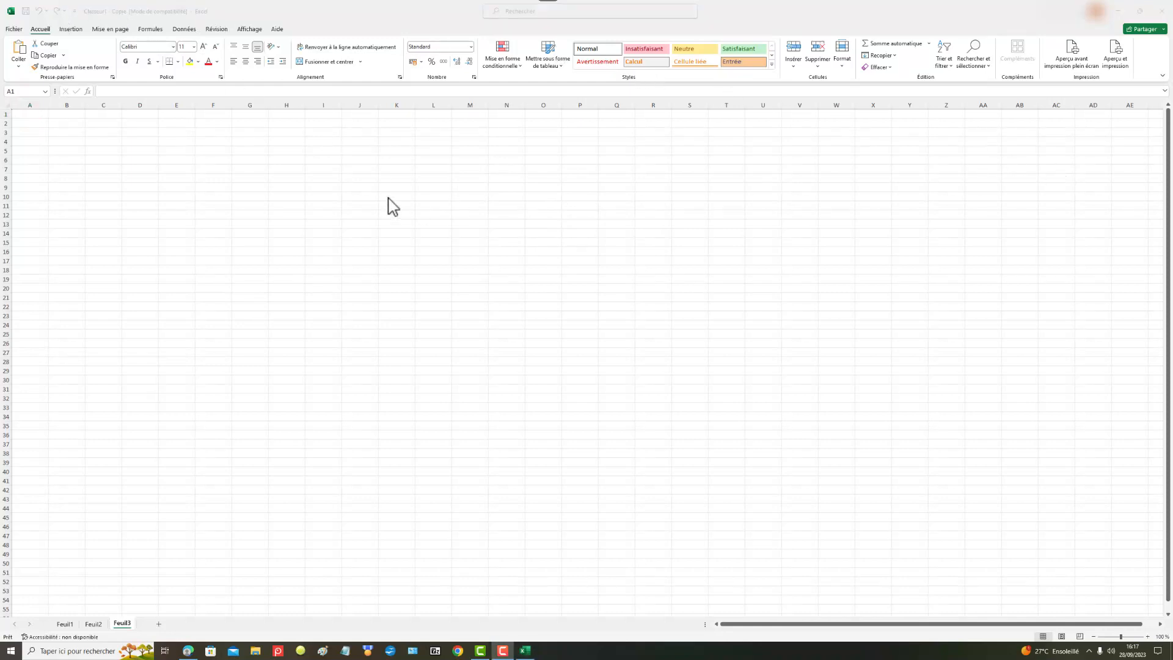
Begin a JOINDRE.TEXTE formula in cell A1 with a space as delimiter, VRAI for ignoring empty cells, and "Ceci" as the first text.
{"action": "left_click", "coordinate": [164, 92]}
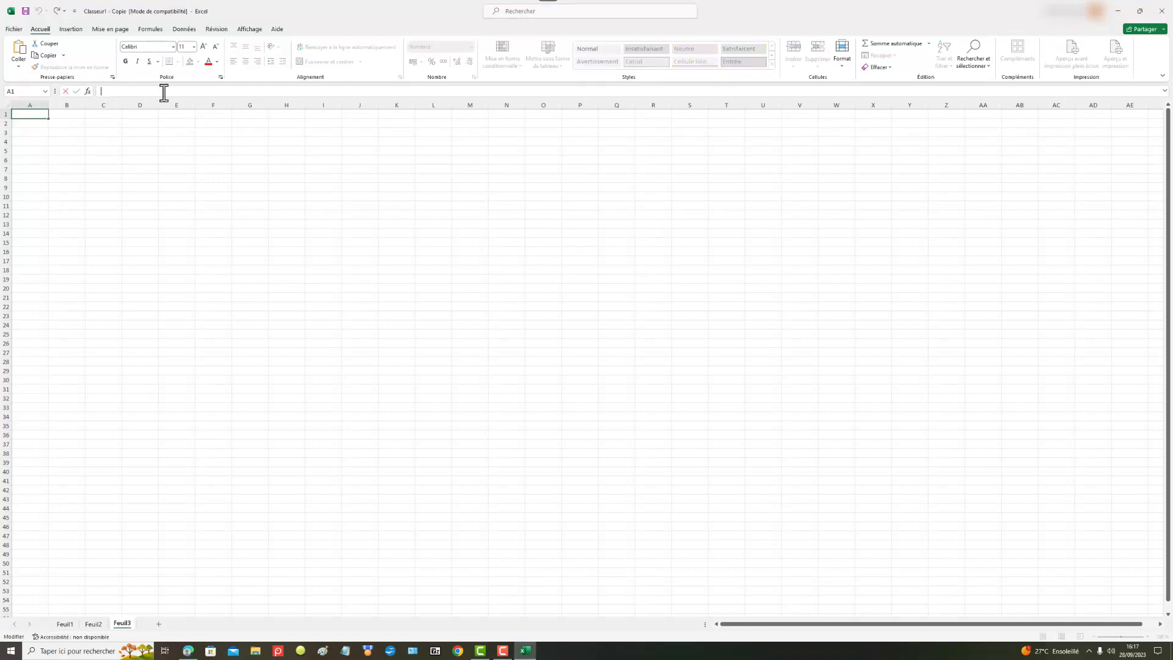
{"action": "type", "text": "="}
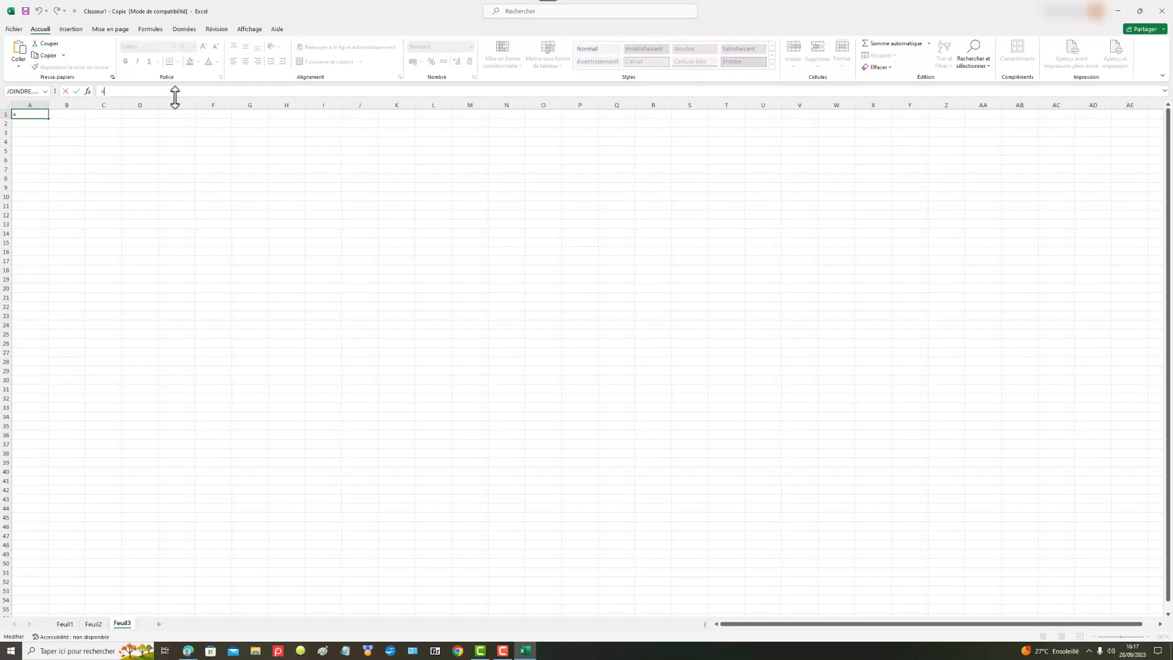
{"action": "type", "text": "J"}
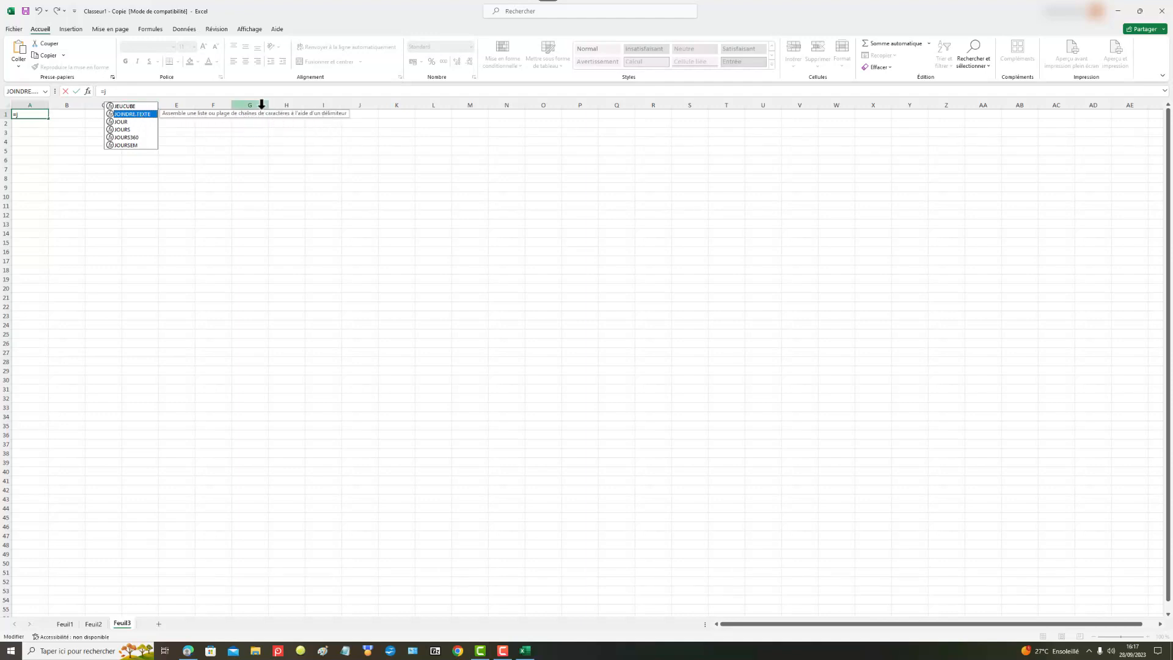
{"action": "double_click", "coordinate": [144, 114]}
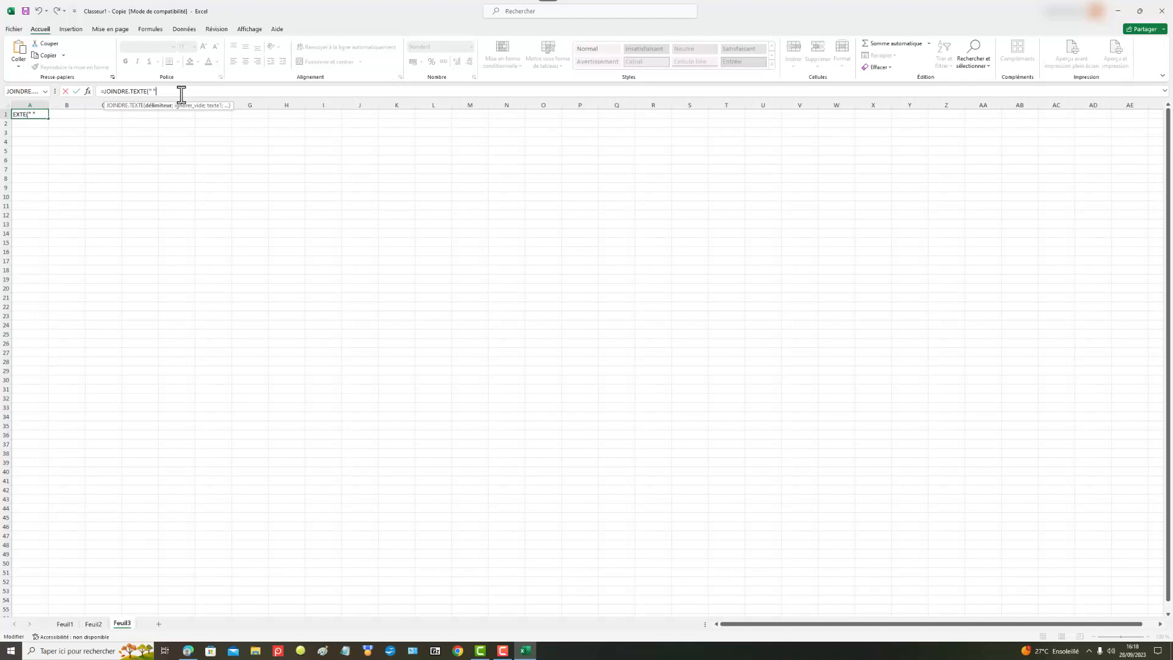
{"action": "type", "text": ";"}
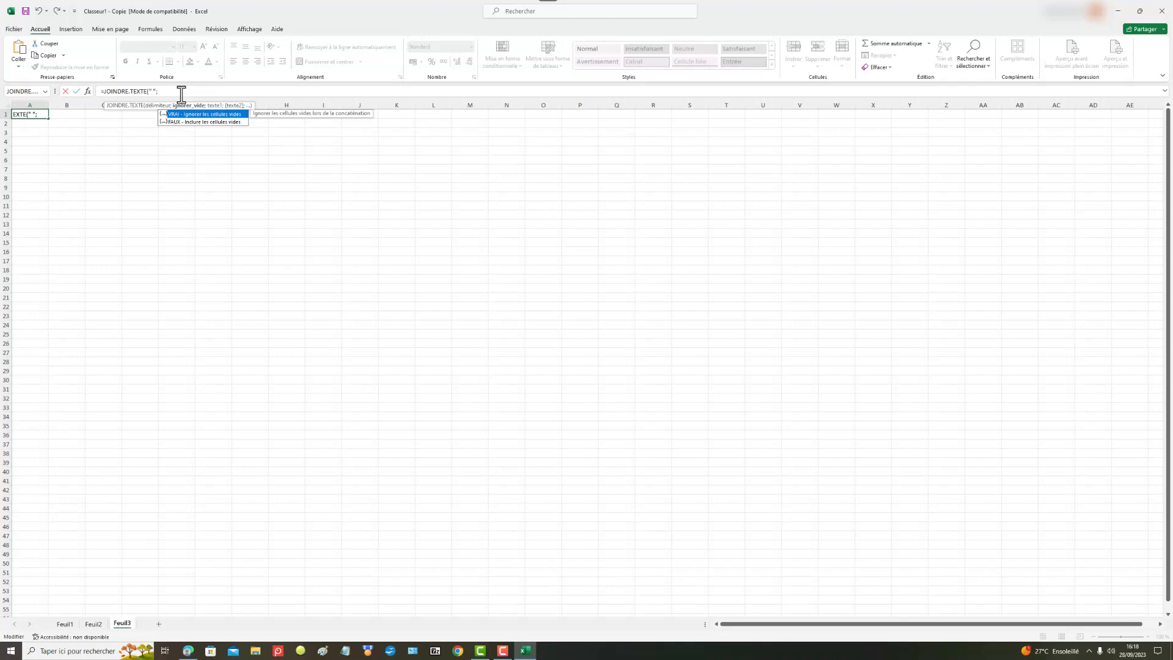
{"action": "type", "text": "VRAI;\"Cec"}
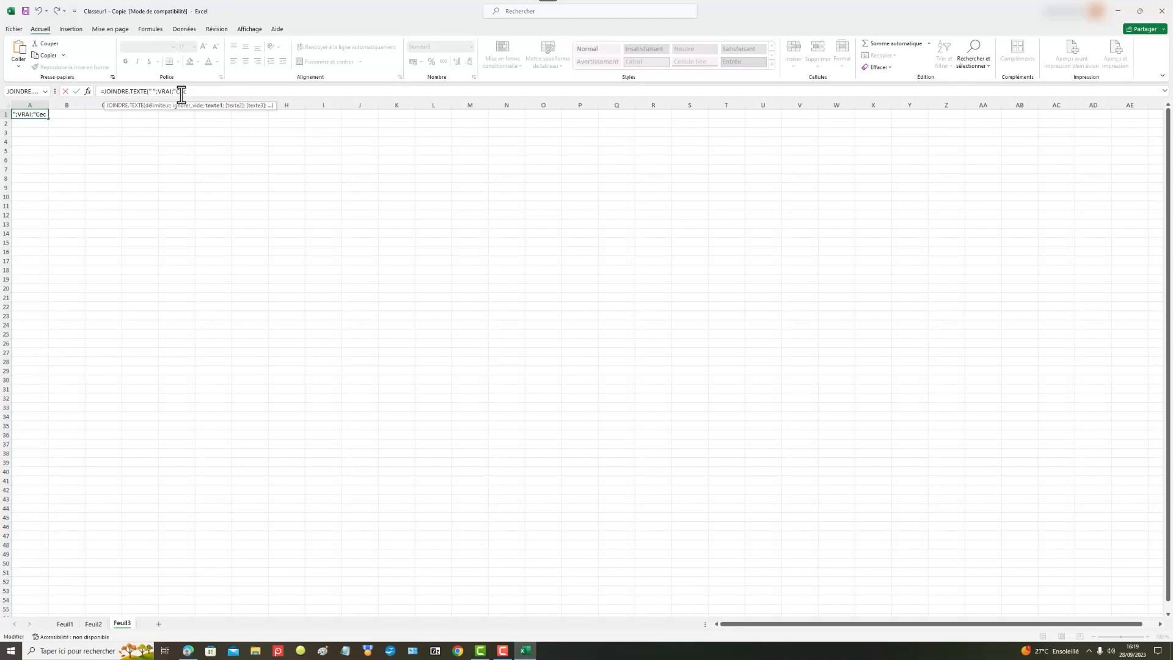
Complete the A1 formula with the text arguments "est", "une" and "formation.", and validate it.
{"action": "type", "text": "\"; 'est"}
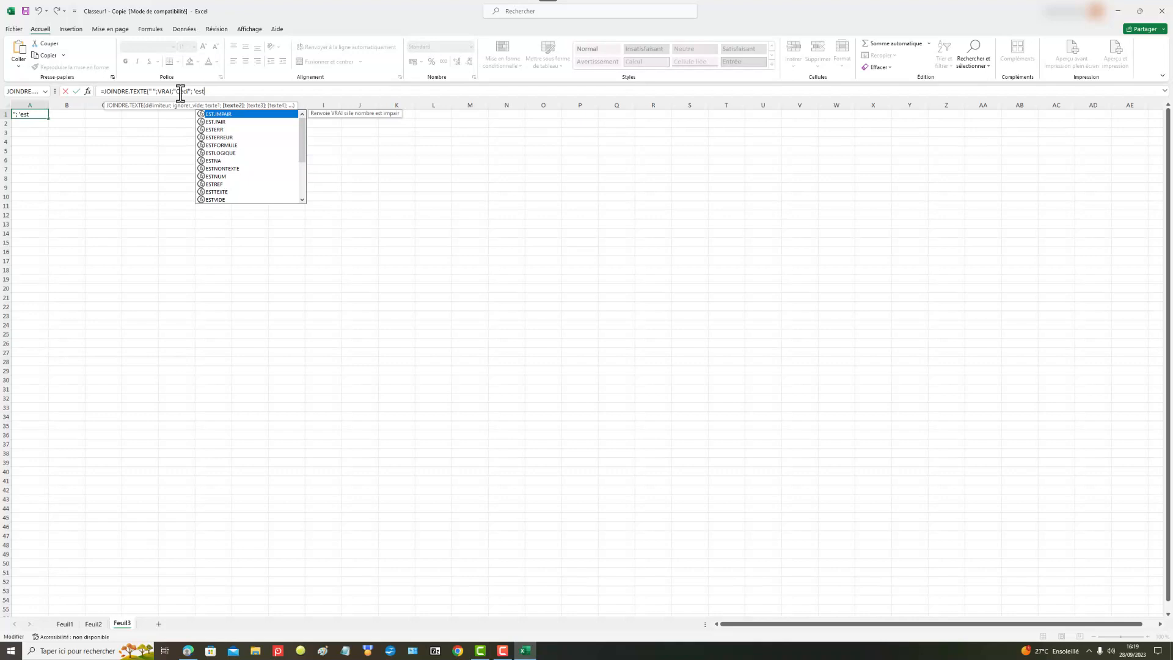
{"action": "type", "text": "'"}
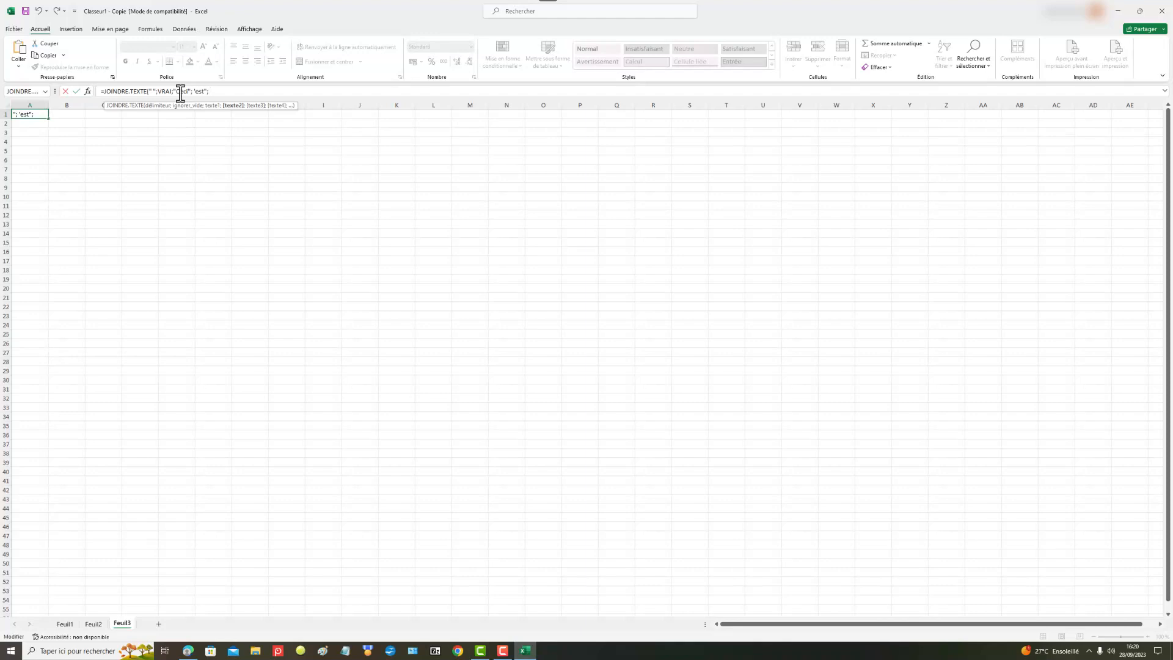
{"action": "type", "text": "\""}
{"action": "left_click", "coordinate": [194, 92]}
{"action": "type", "text": "\""}
{"action": "key", "text": "End"}
{"action": "type", "text": "ne"}
{"action": "type", "text": ";"}
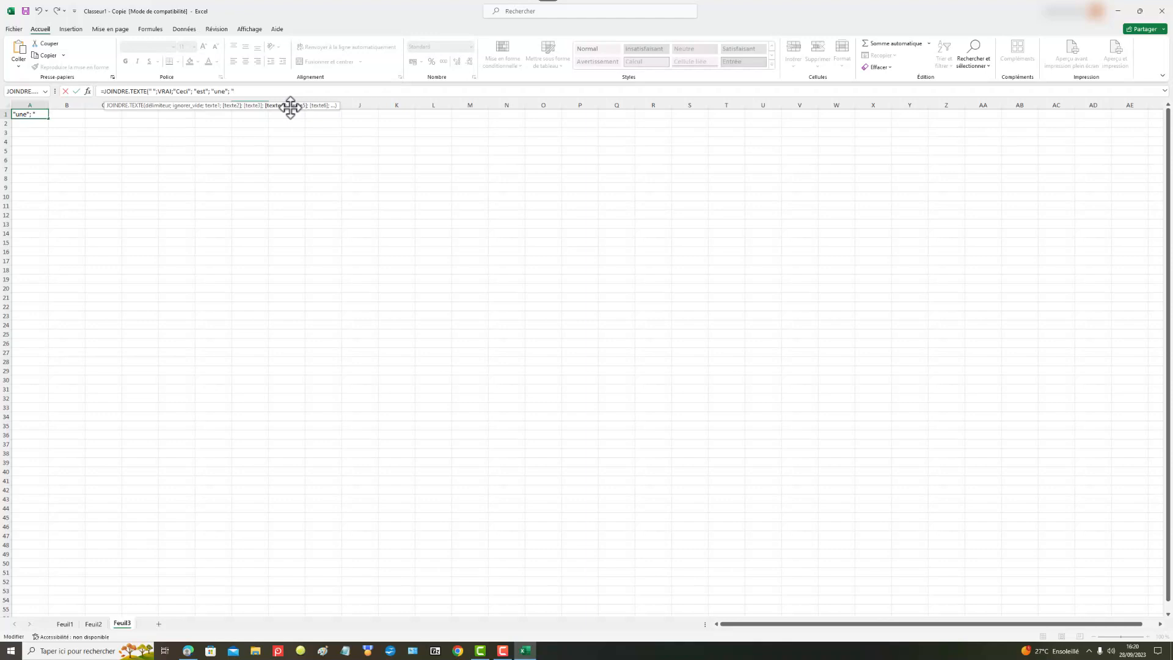
{"action": "type", "text": "orm"}
{"action": "type", "text": "ation.\")"}
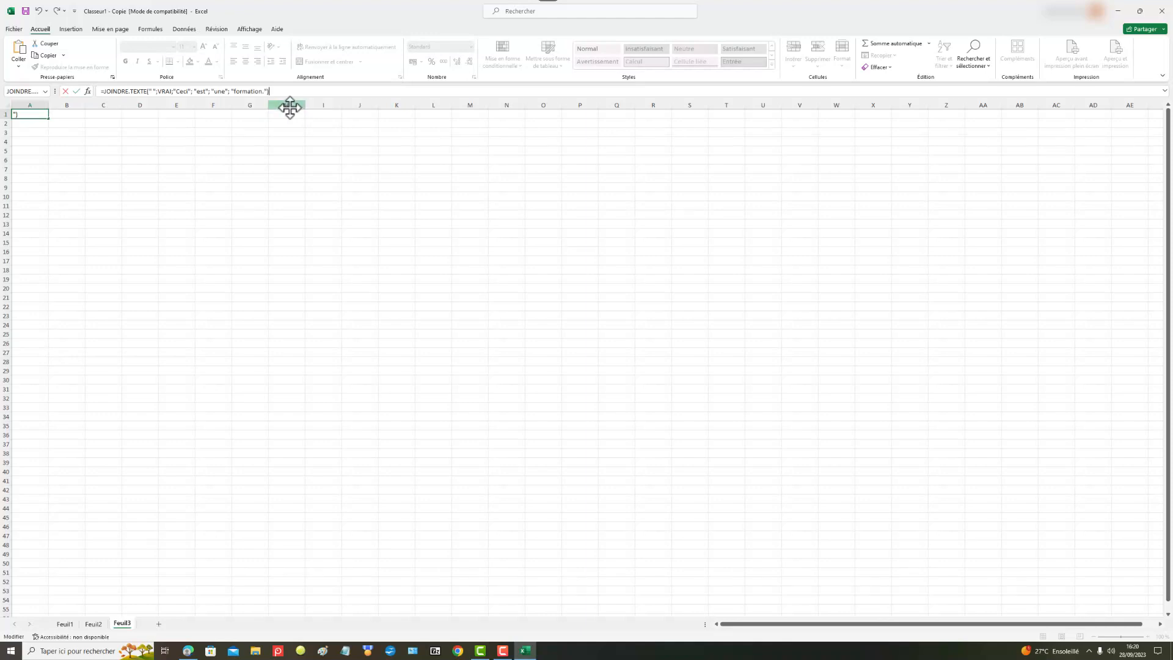
{"action": "key", "text": "Return"}
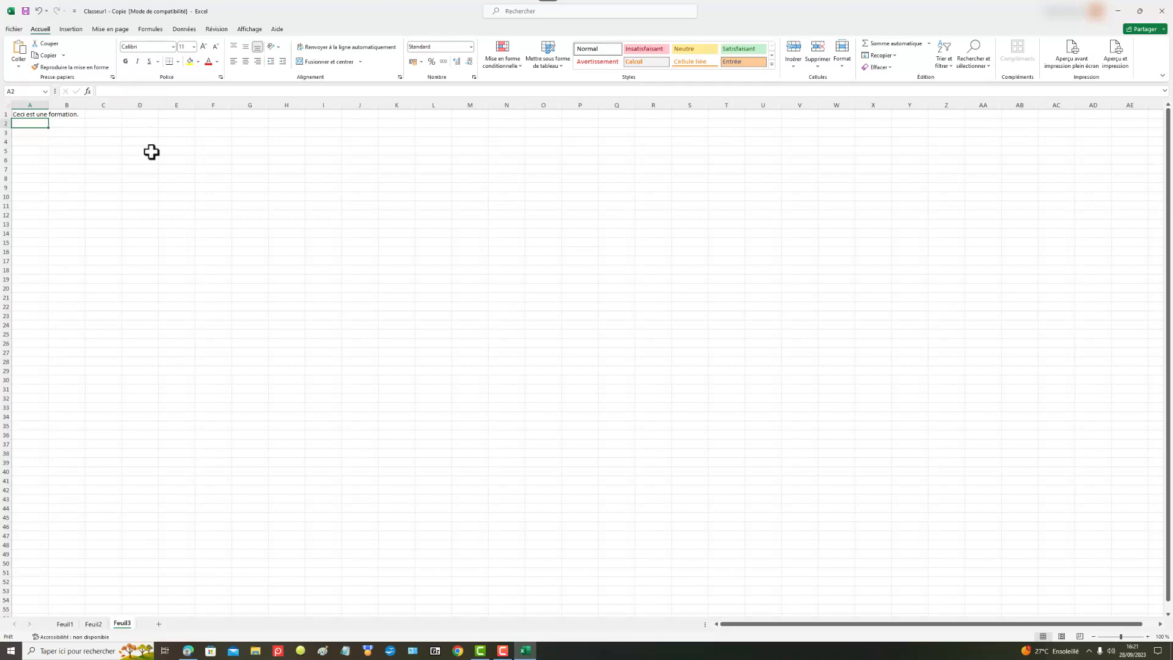
Enter the fruit names Bananes, Poires, Caramboles and Litchis in cells A3 to A6.
{"action": "left_click", "coordinate": [34, 132]}
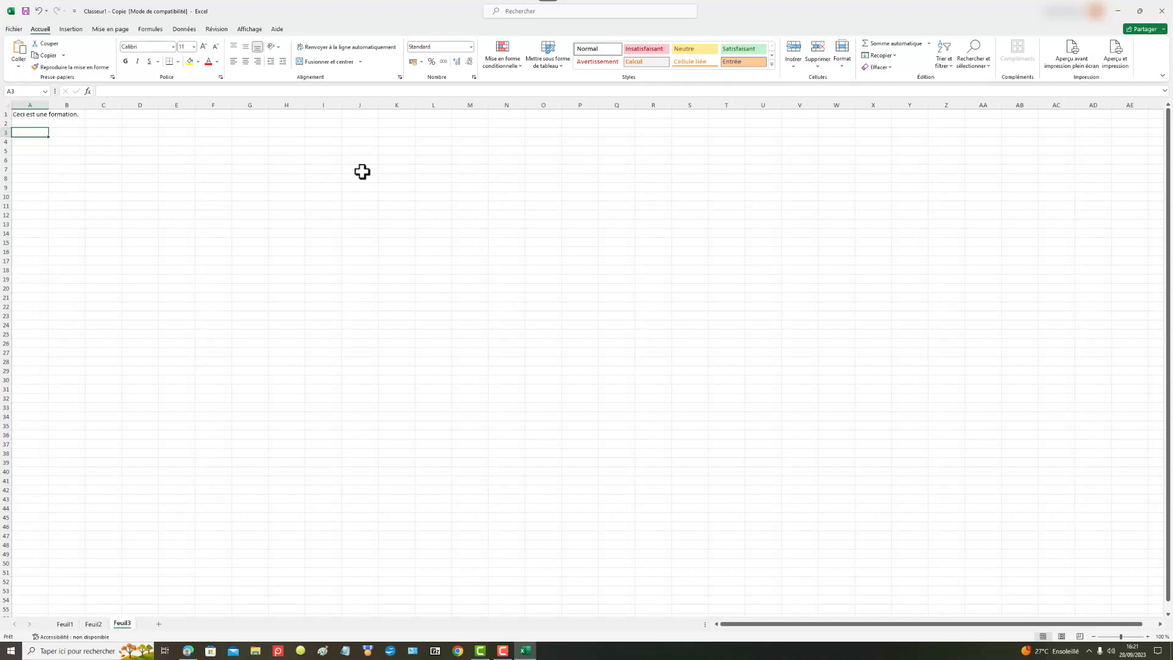
{"action": "type", "text": "Bananes"}
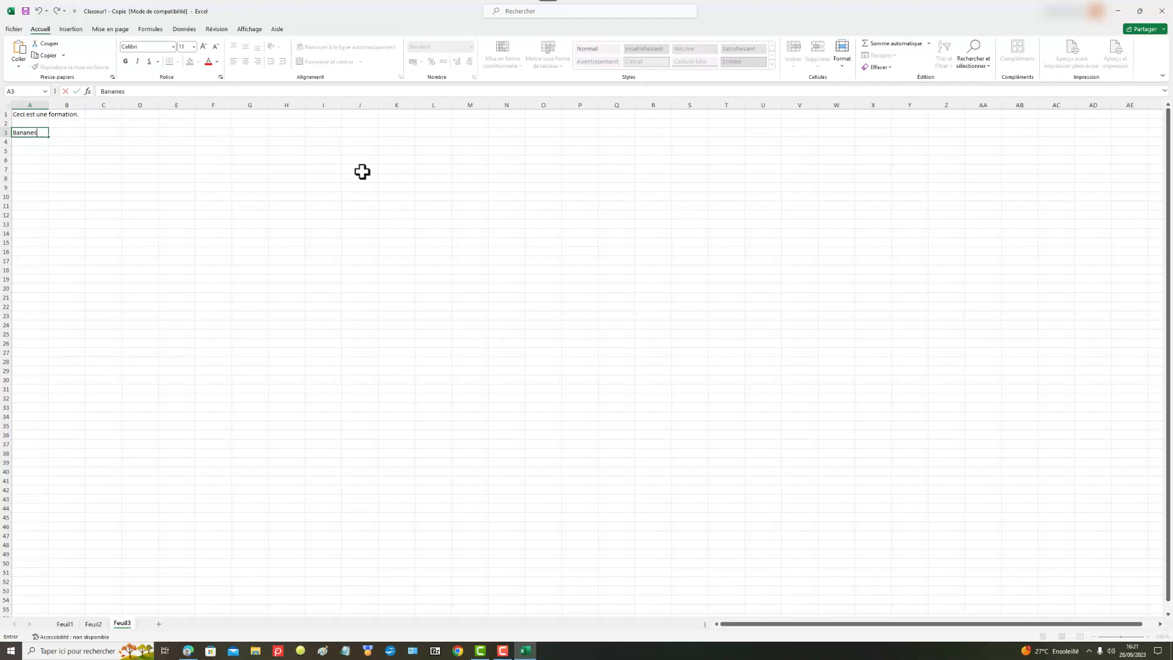
{"action": "key", "text": "Return"}
{"action": "type", "text": "Poires"}
{"action": "key", "text": "Return"}
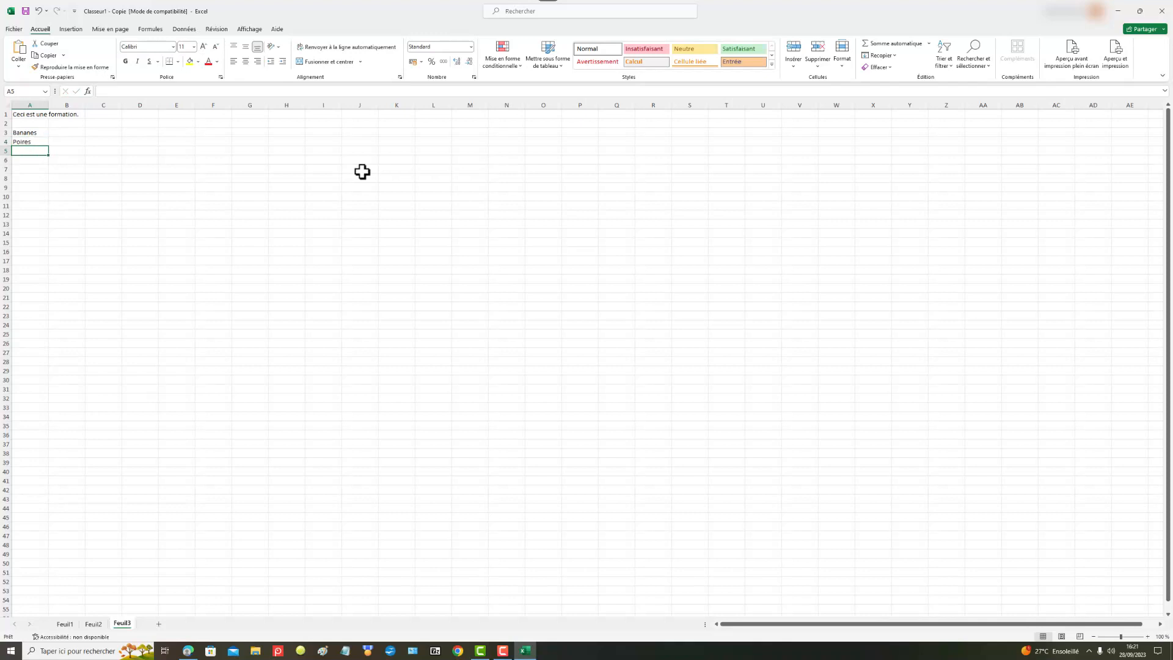
{"action": "type", "text": "Carambole"}
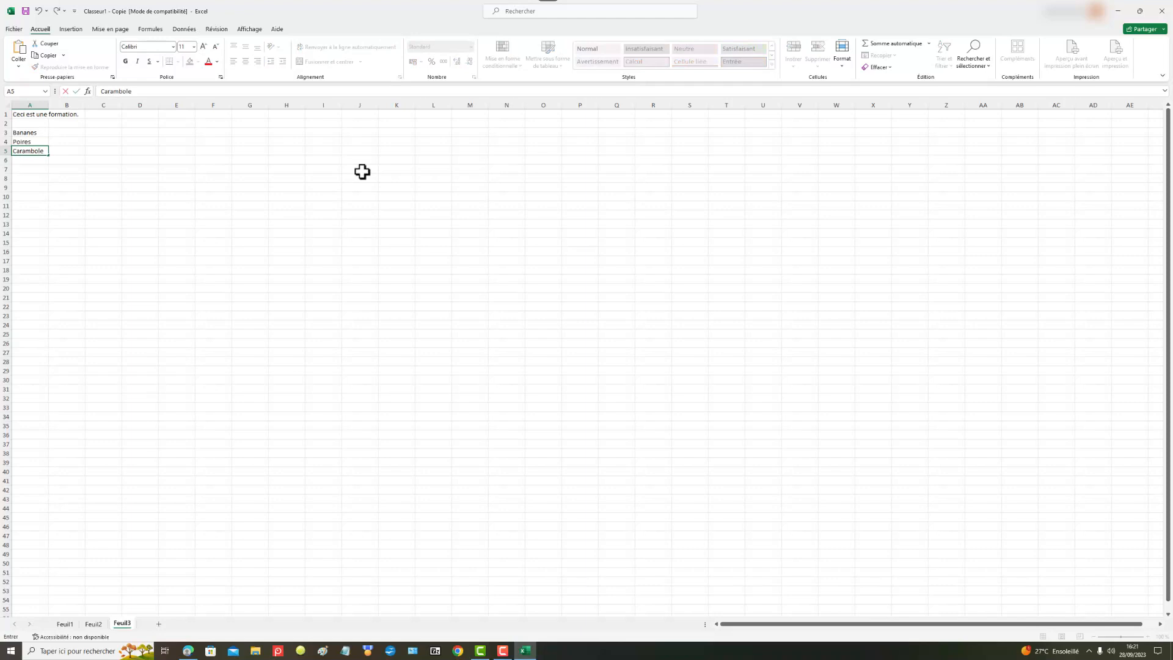
{"action": "type", "text": "s"}
{"action": "key", "text": "Return"}
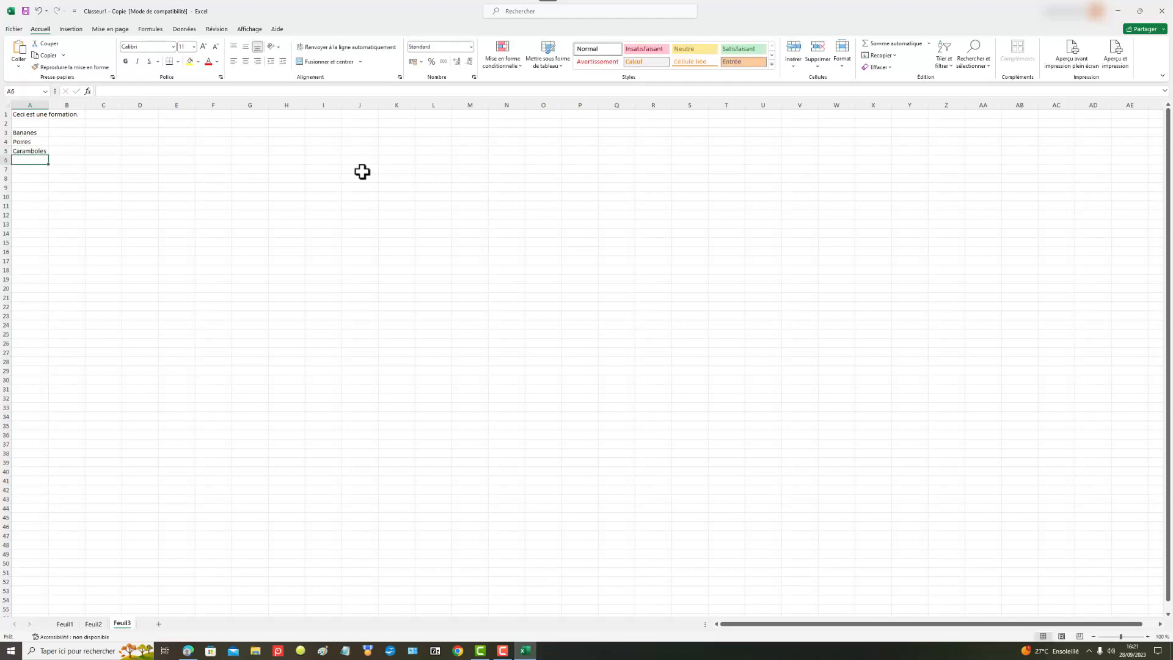
{"action": "type", "text": "Lit"}
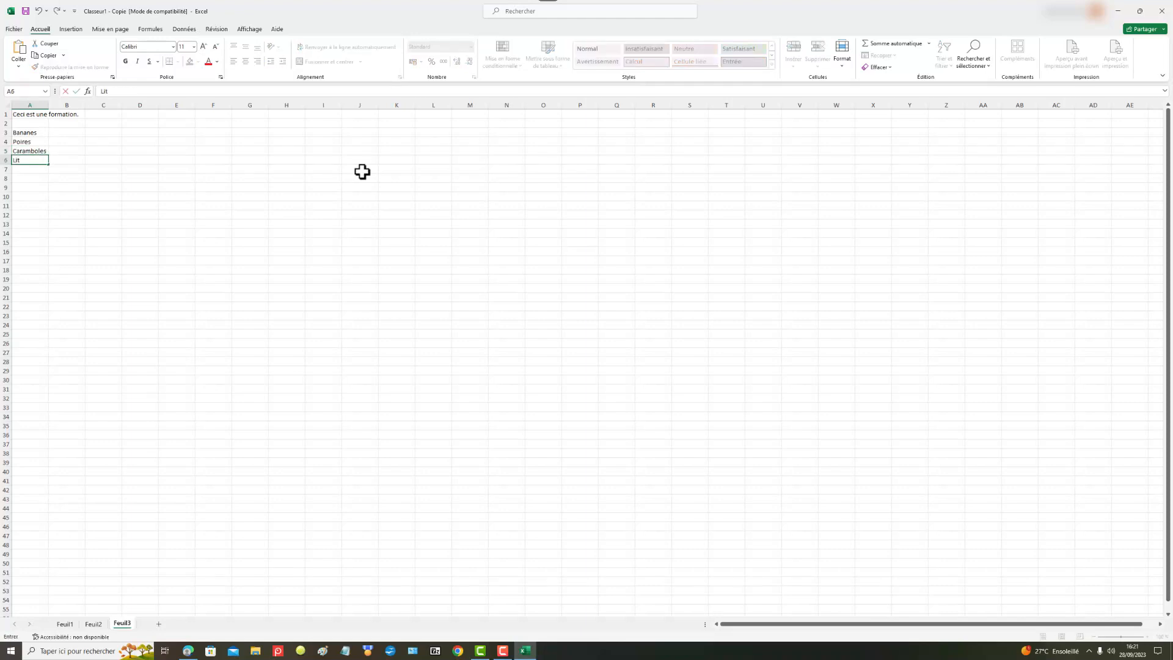
{"action": "type", "text": "chis"}
{"action": "key", "text": "Return"}
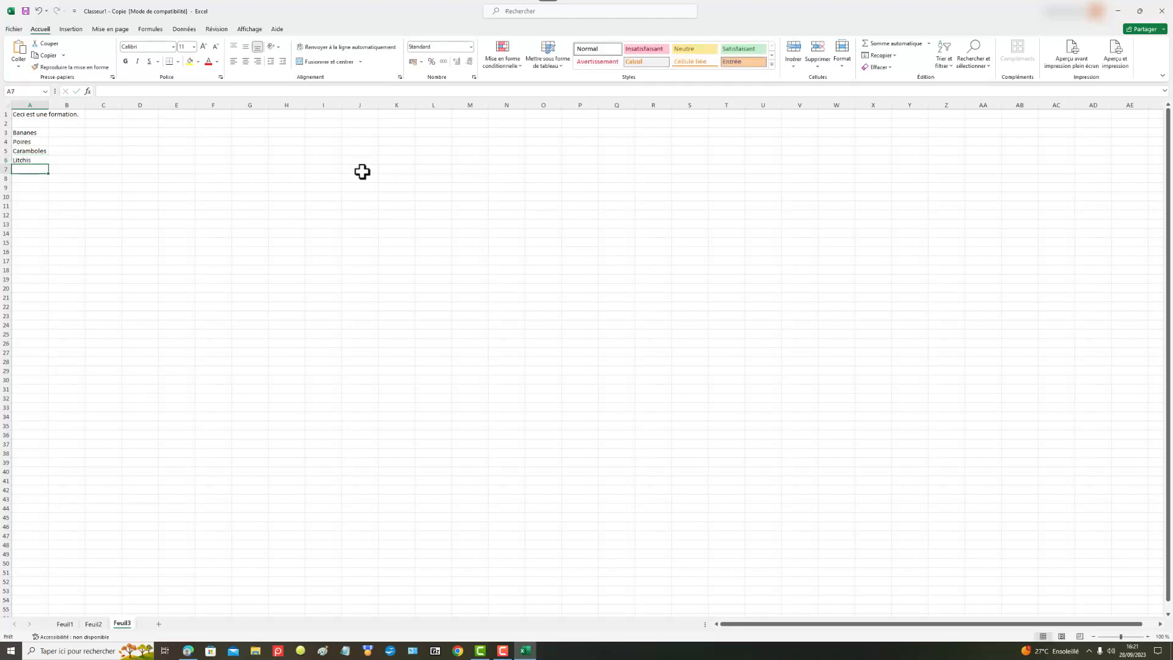
Continue the list with Jujubes, Goyaves, Mangues and Pommes in cells A7 to A10, and autofit the width of column A.
{"action": "type", "text": "Jujubes"}
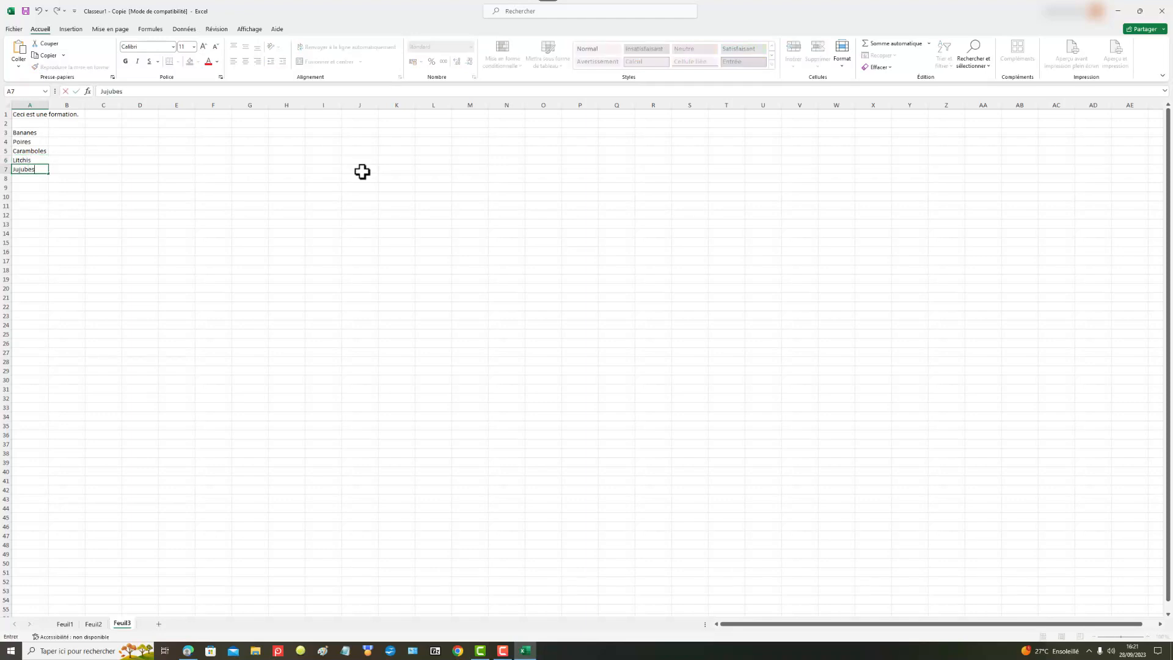
{"action": "key", "text": "Return"}
{"action": "type", "text": "Goyaves"}
{"action": "key", "text": "Return"}
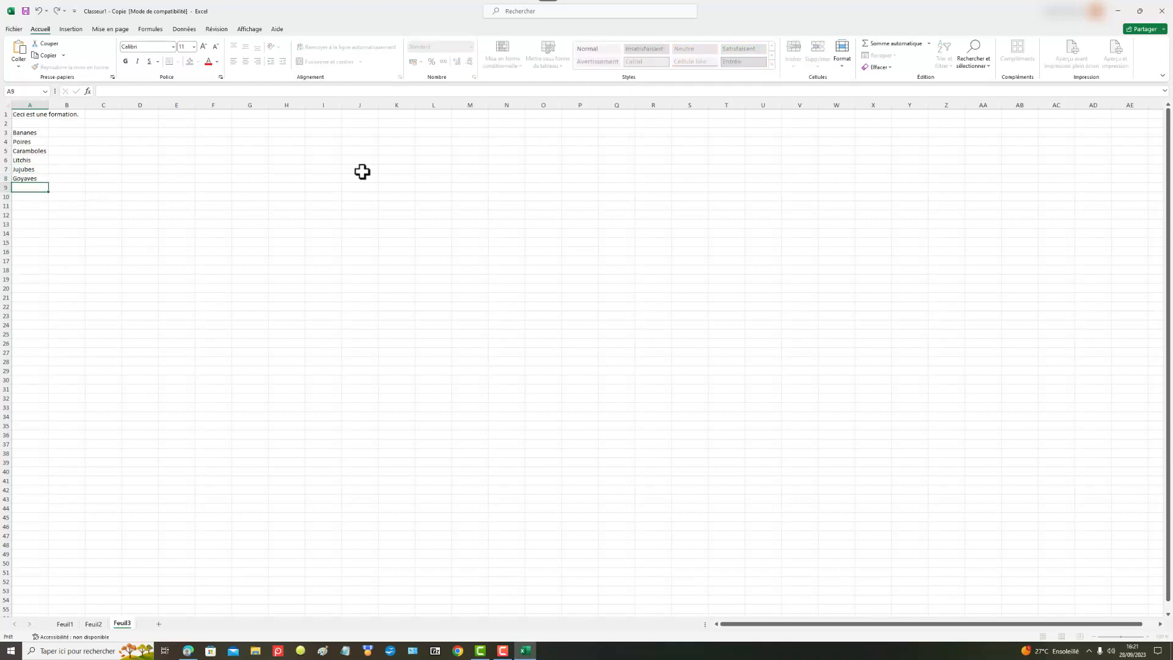
{"action": "type", "text": "Mangues"}
{"action": "key", "text": "Return"}
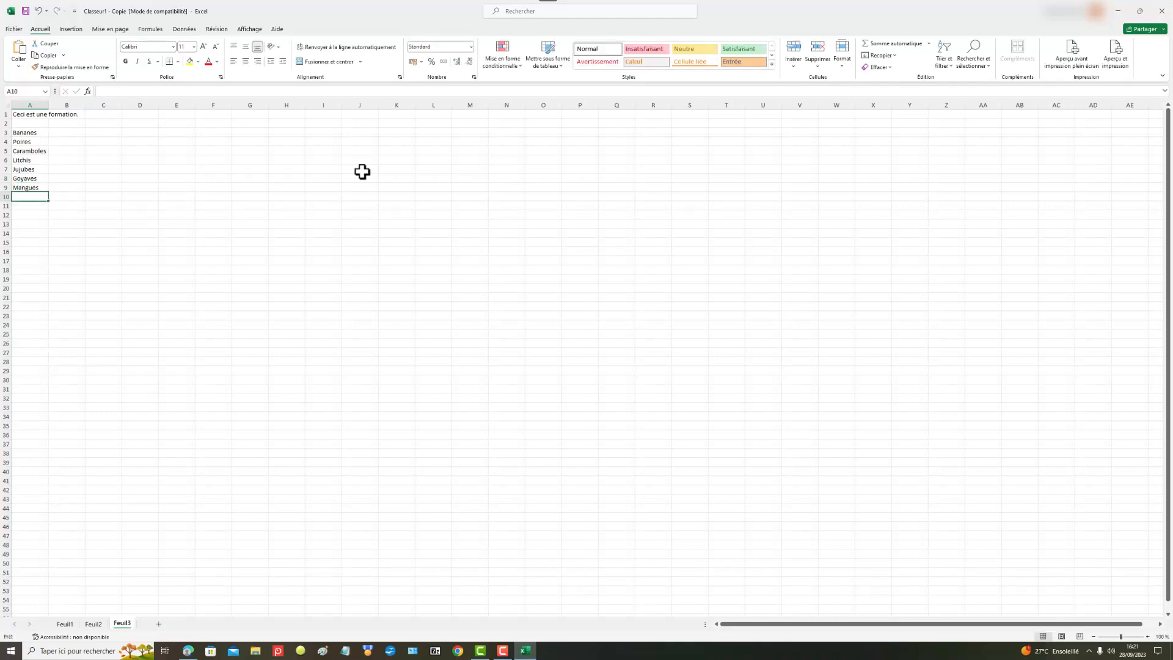
{"action": "type", "text": "Pomm"}
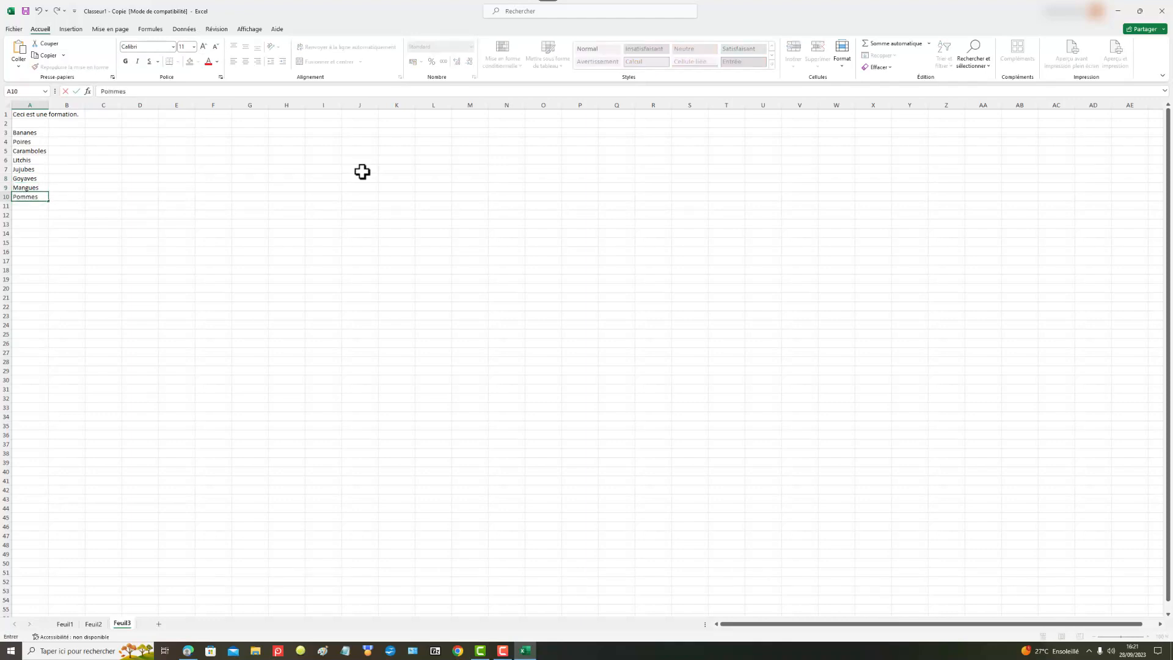
{"action": "type", "text": "es"}
{"action": "left_click", "coordinate": [21, 233]}
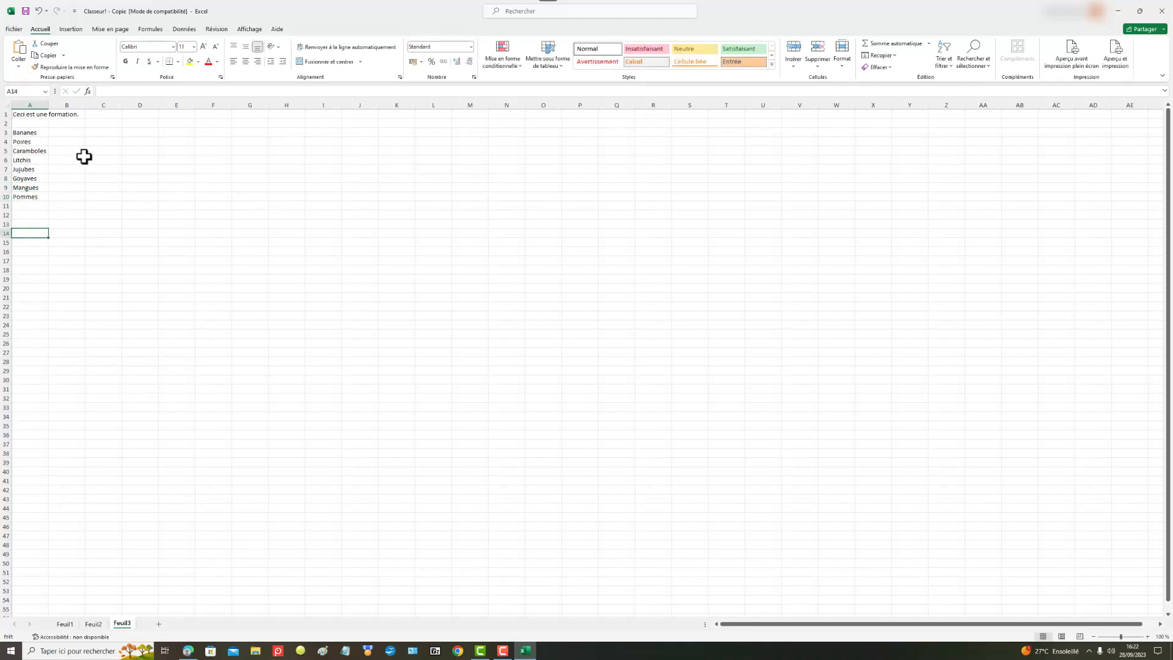
{"action": "left_click", "coordinate": [66, 213]}
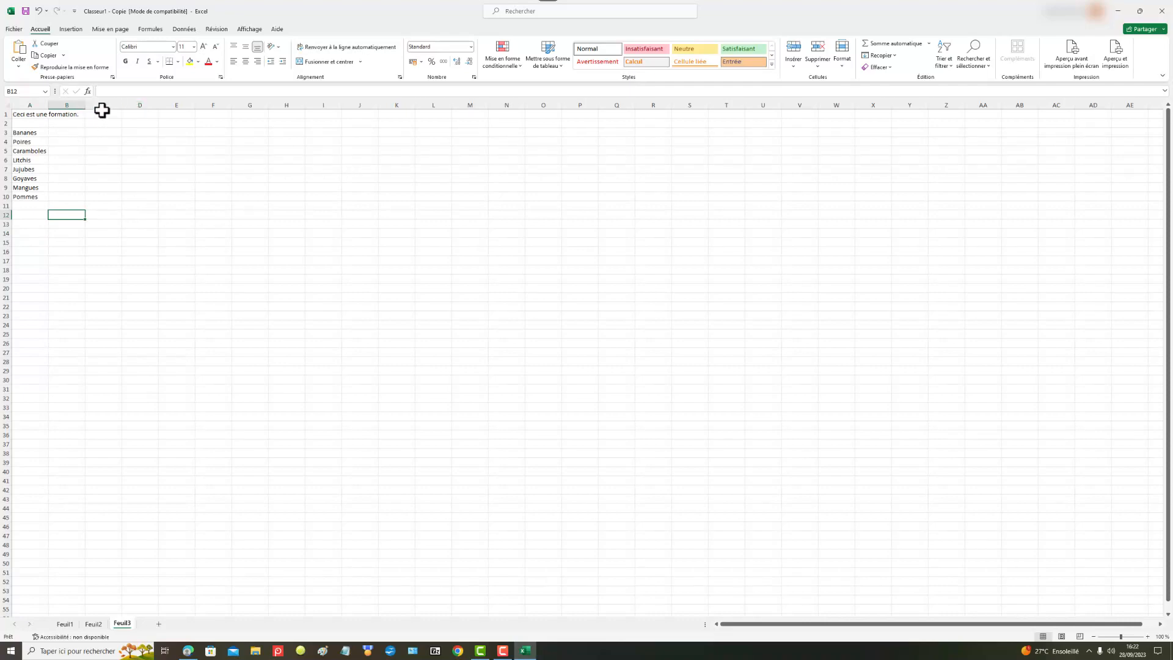
{"action": "double_click", "coordinate": [49, 104]}
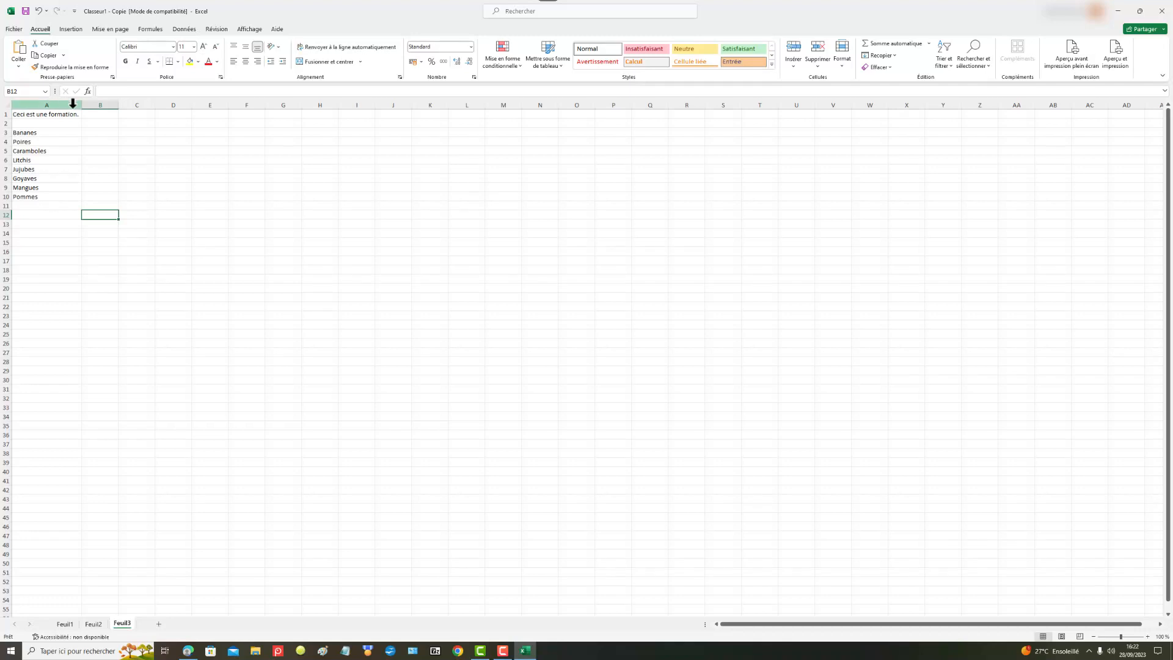
Insert the text function JOINDRE.TEXTE in cell B1 with a comma as delimiter, VRAI for ignoring empty cells, and the range A3:A10.
{"action": "left_click", "coordinate": [106, 115]}
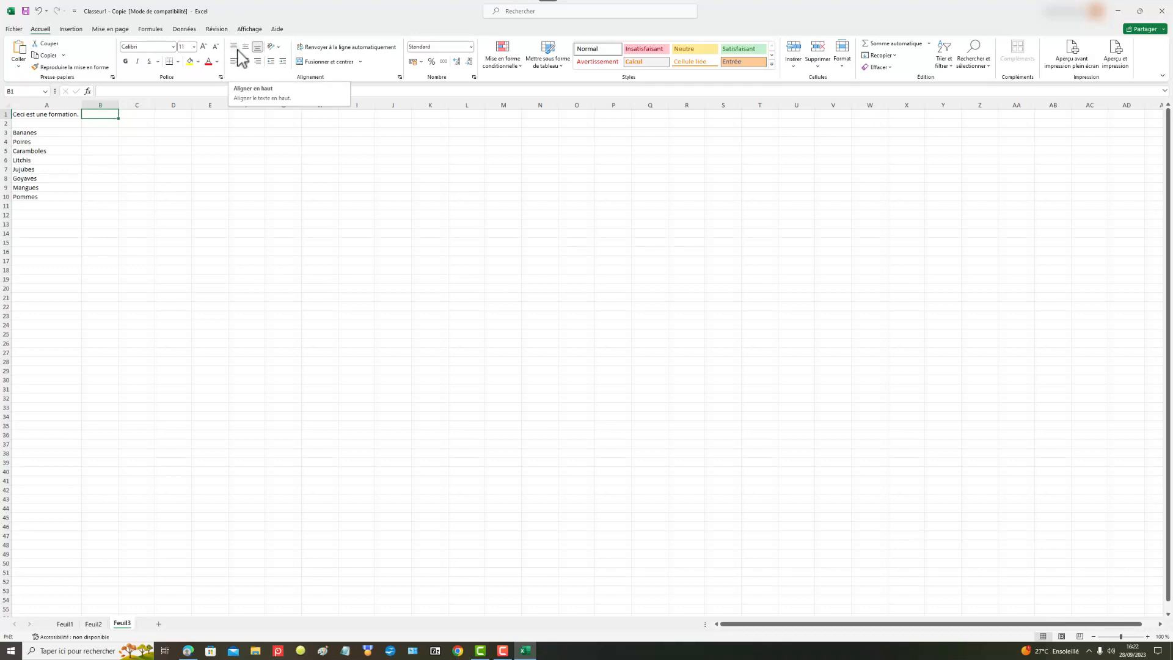
{"action": "left_click", "coordinate": [151, 30]}
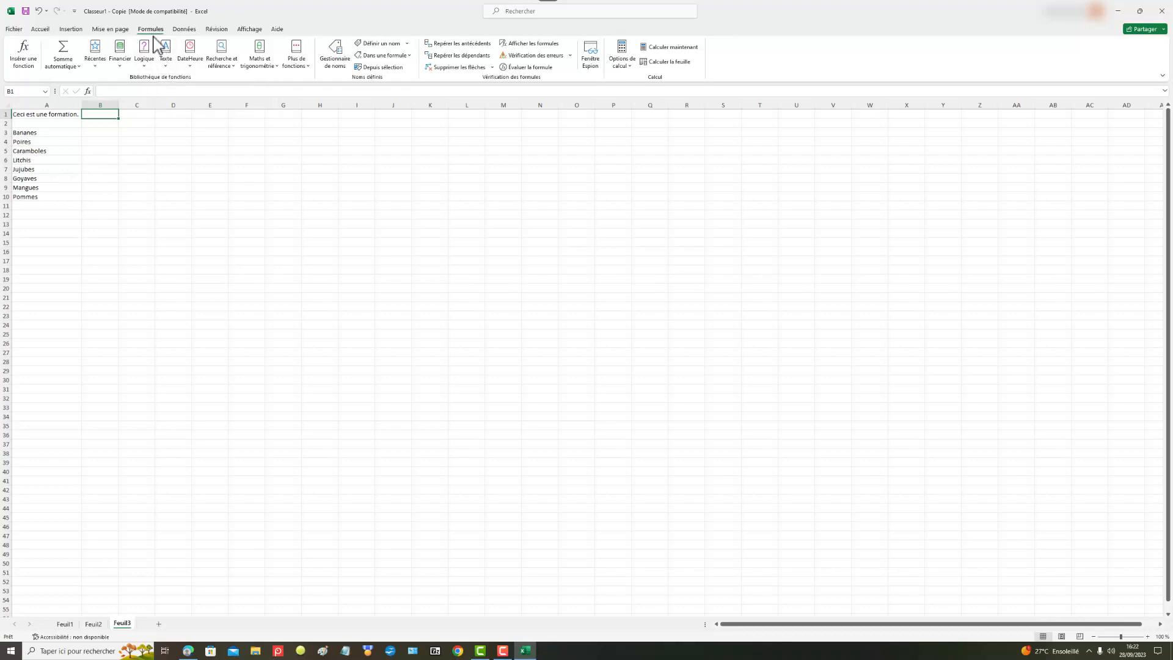
{"action": "left_click", "coordinate": [168, 66]}
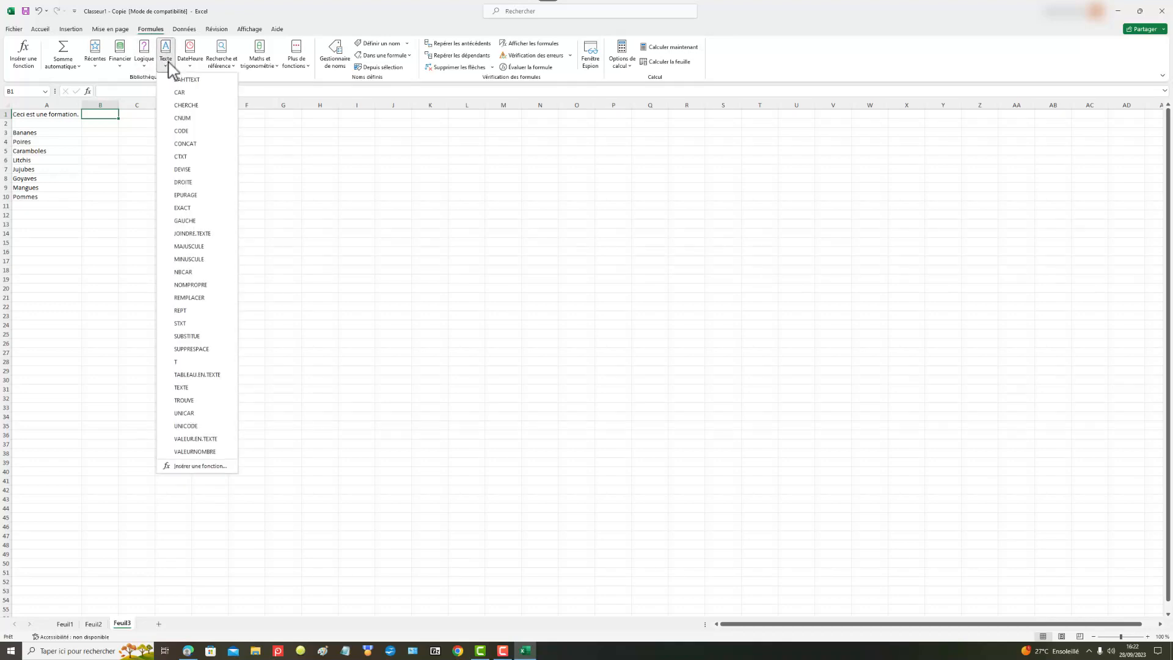
{"action": "left_click", "coordinate": [202, 234]}
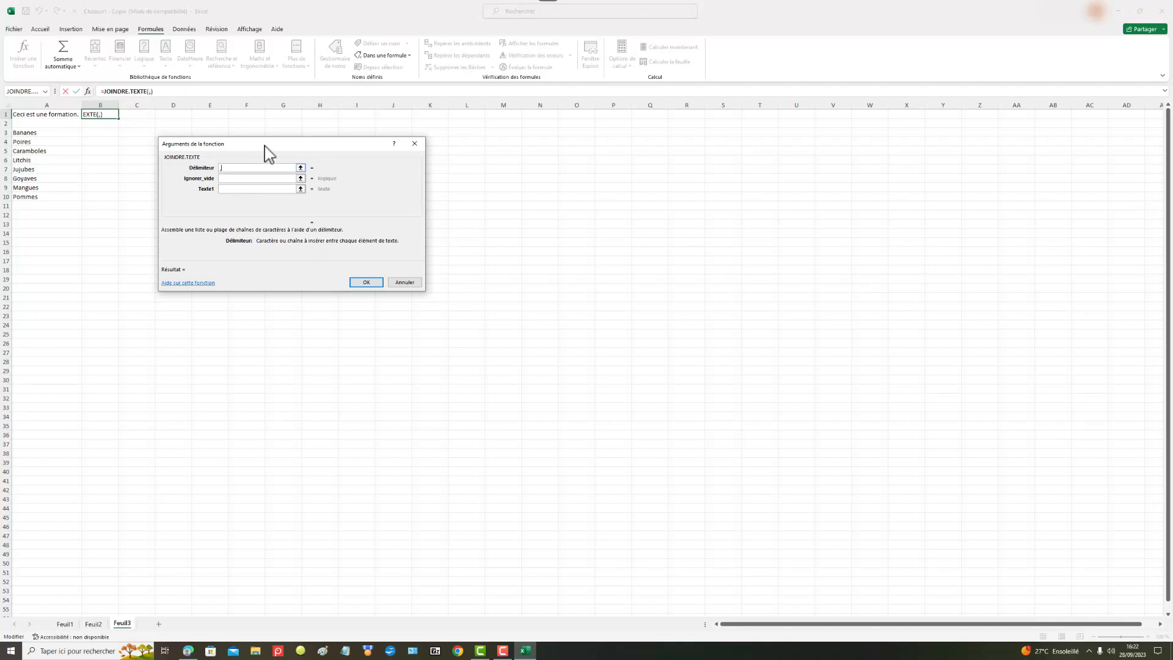
{"action": "left_click", "coordinate": [240, 179]}
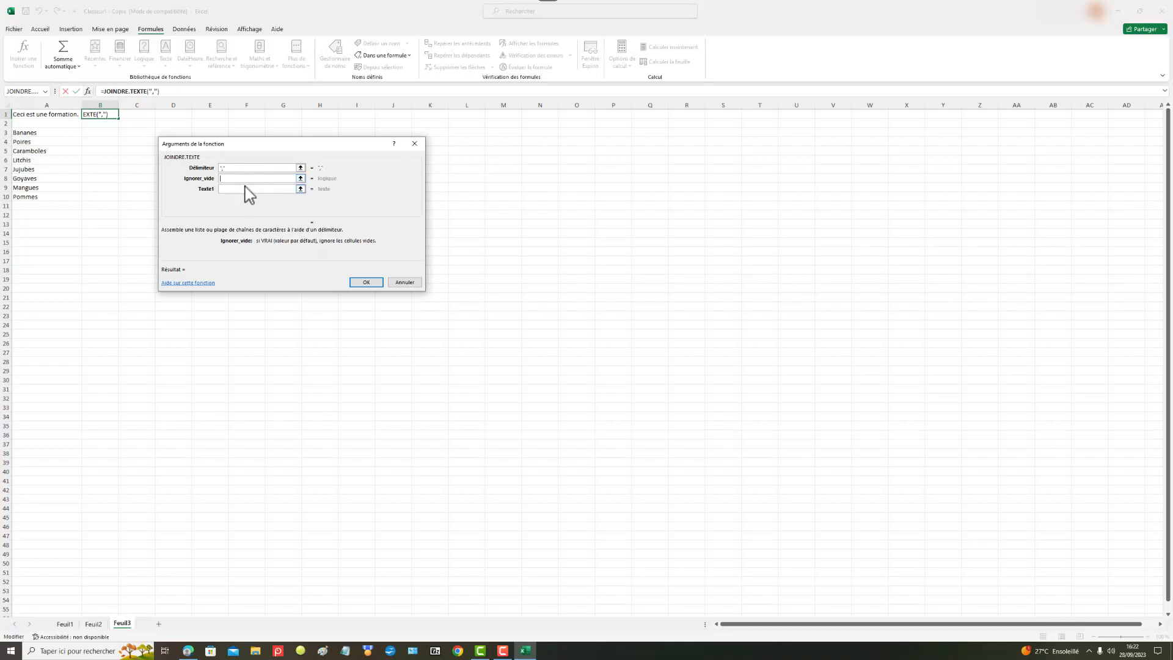
{"action": "type", "text": "VRAI"}
{"action": "left_click", "coordinate": [248, 189]}
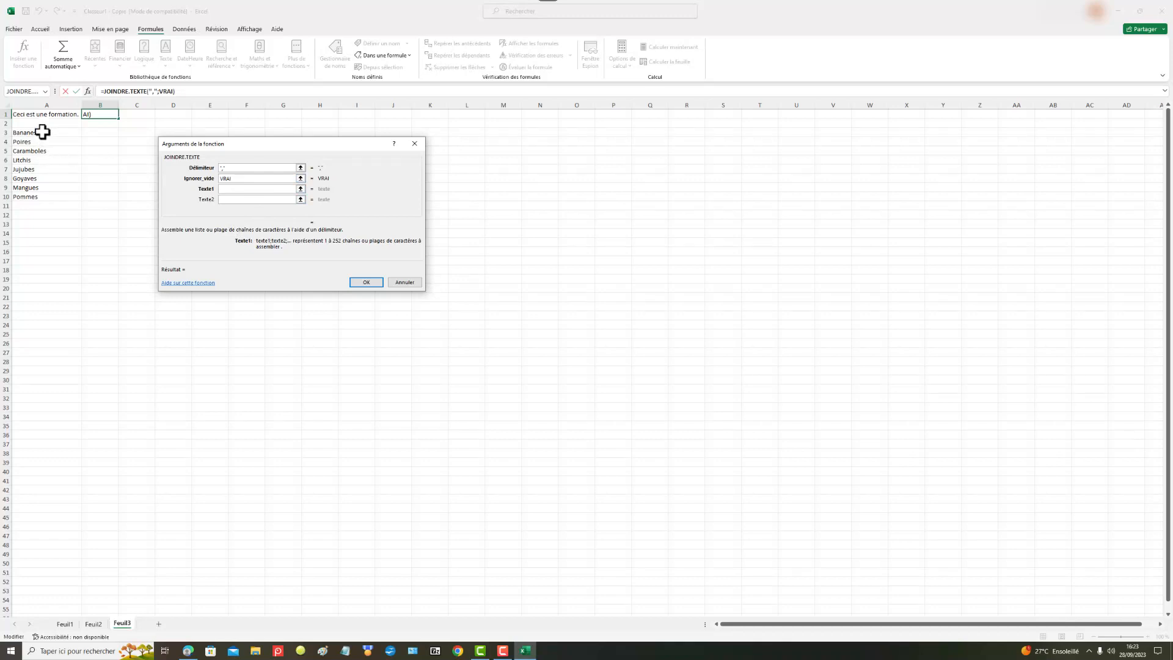
{"action": "left_click_drag", "start_coordinate": [43, 131], "coordinate": [54, 195]}
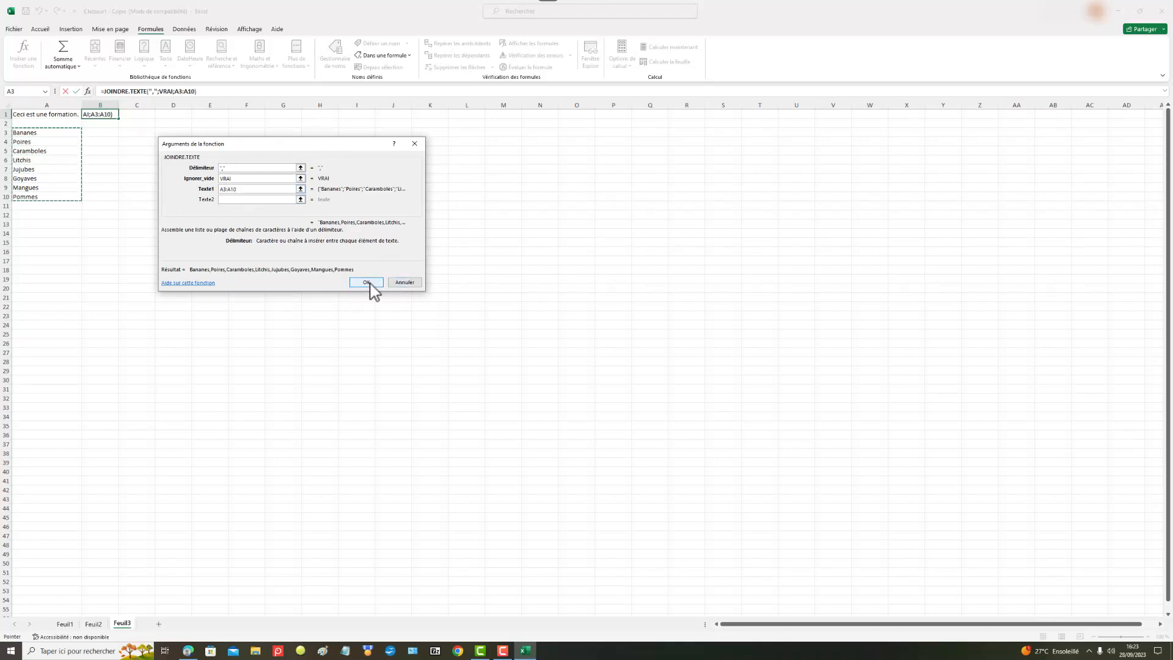
{"action": "left_click", "coordinate": [368, 282]}
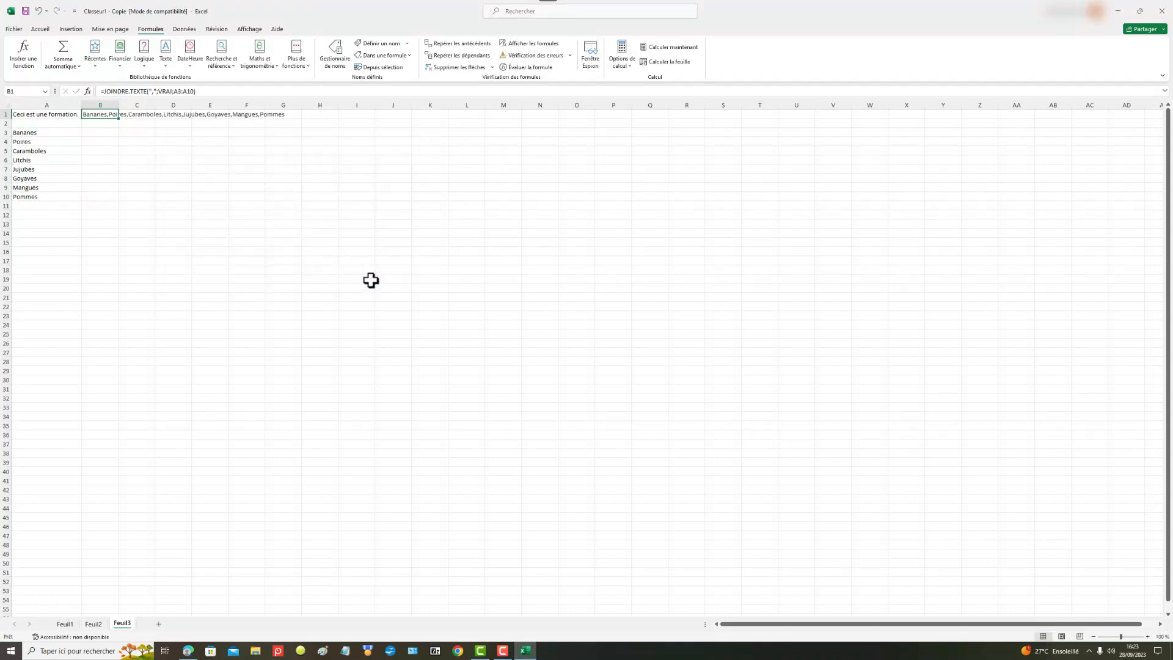
Add a space after the comma in the delimiter of the B1 formula.
{"action": "left_click", "coordinate": [221, 197]}
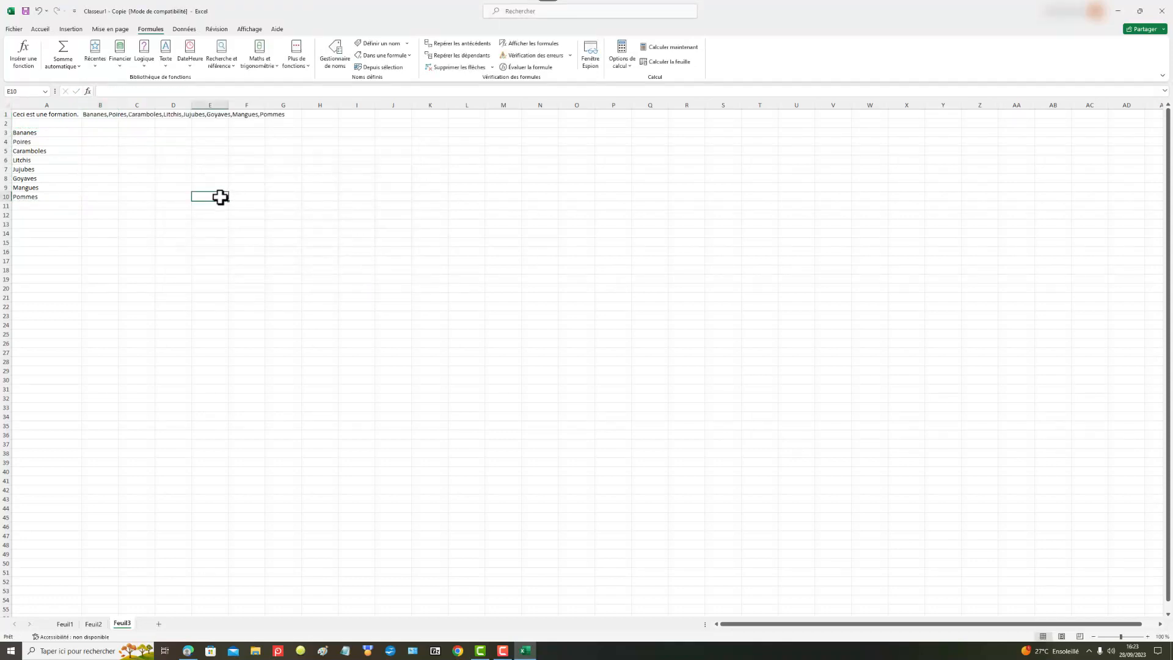
{"action": "left_click", "coordinate": [99, 115]}
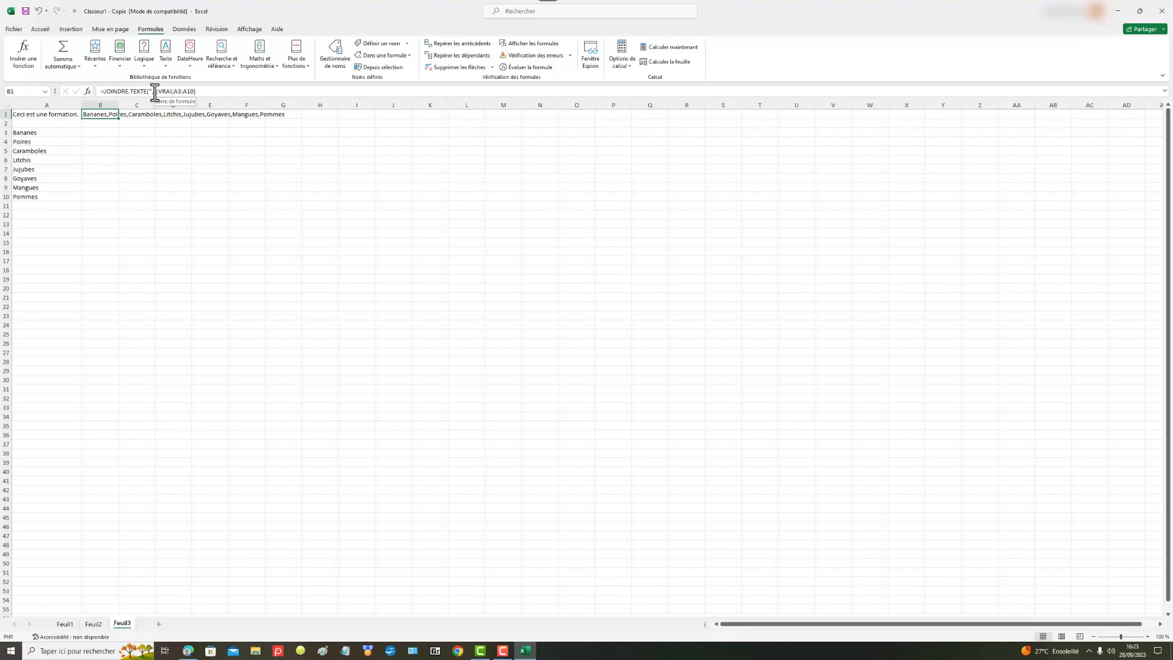
{"action": "left_click", "coordinate": [155, 92]}
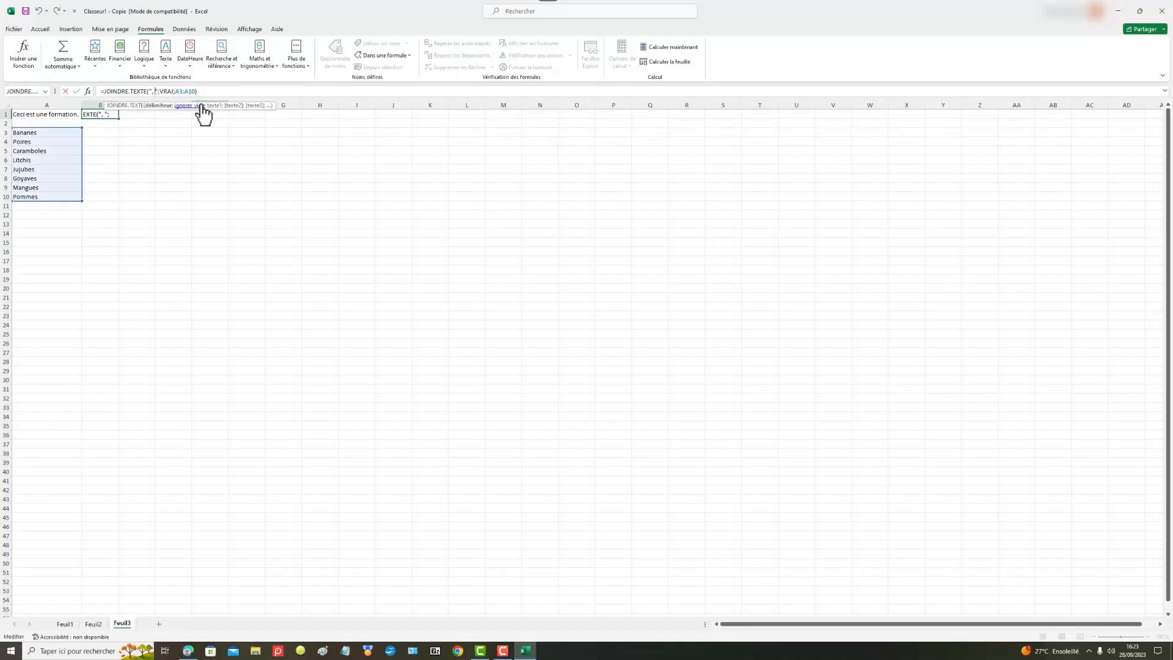
{"action": "left_click", "coordinate": [205, 92]}
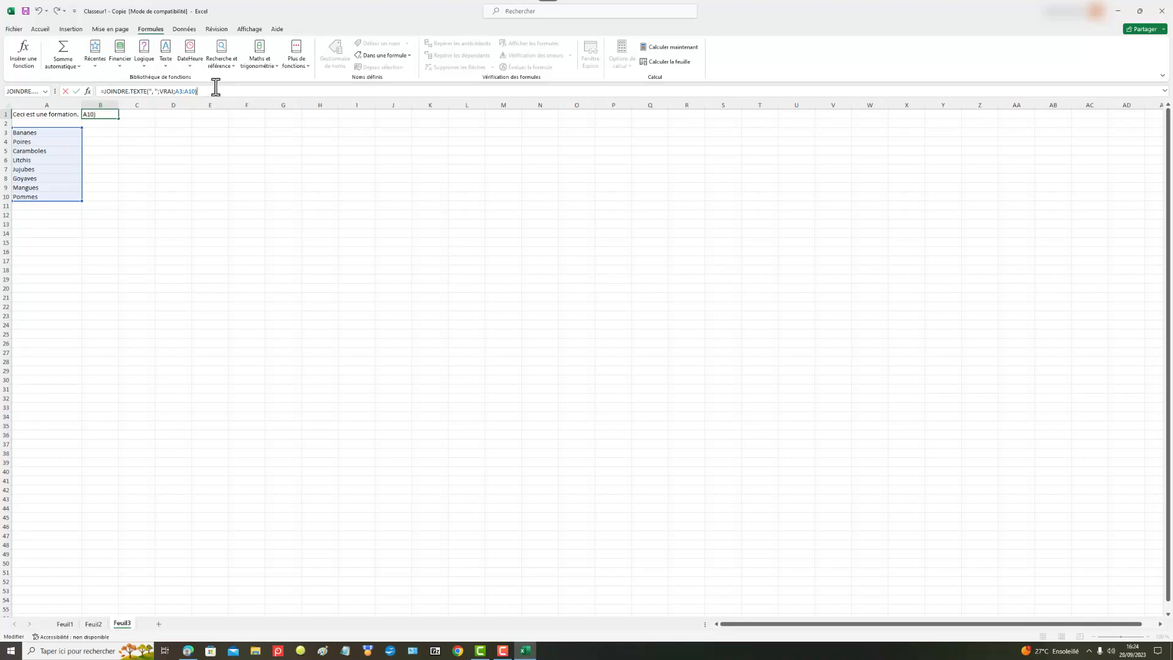
{"action": "key", "text": "Return"}
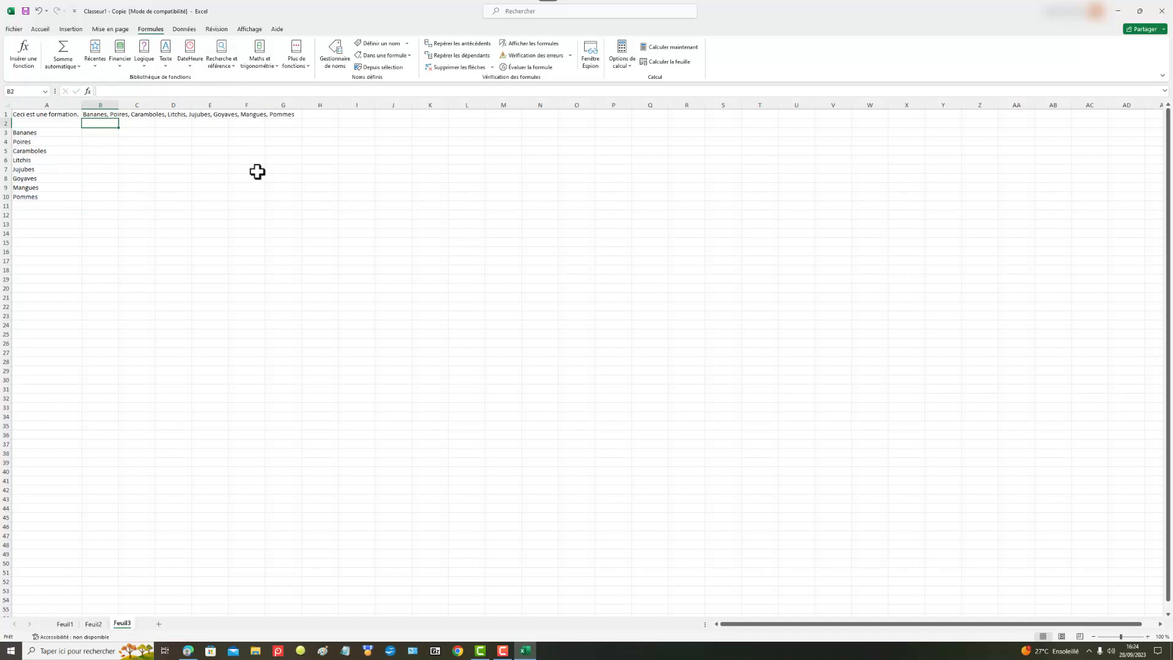